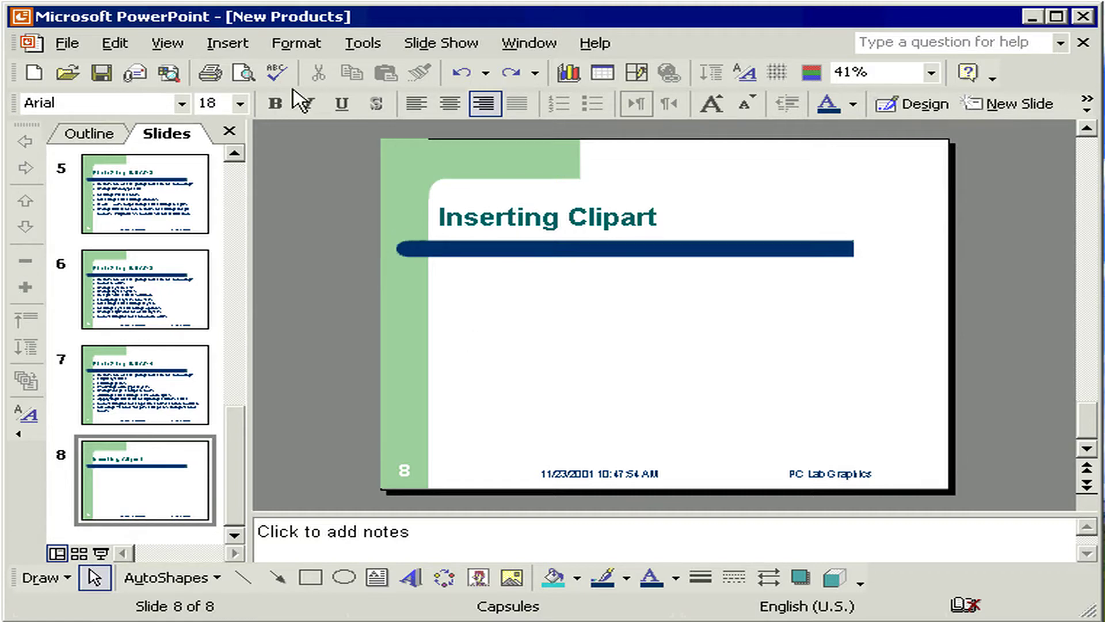
- Open the Insert Clip Art pane beside slide 8 via Insert > Picture > Clip Art
click(228, 43)
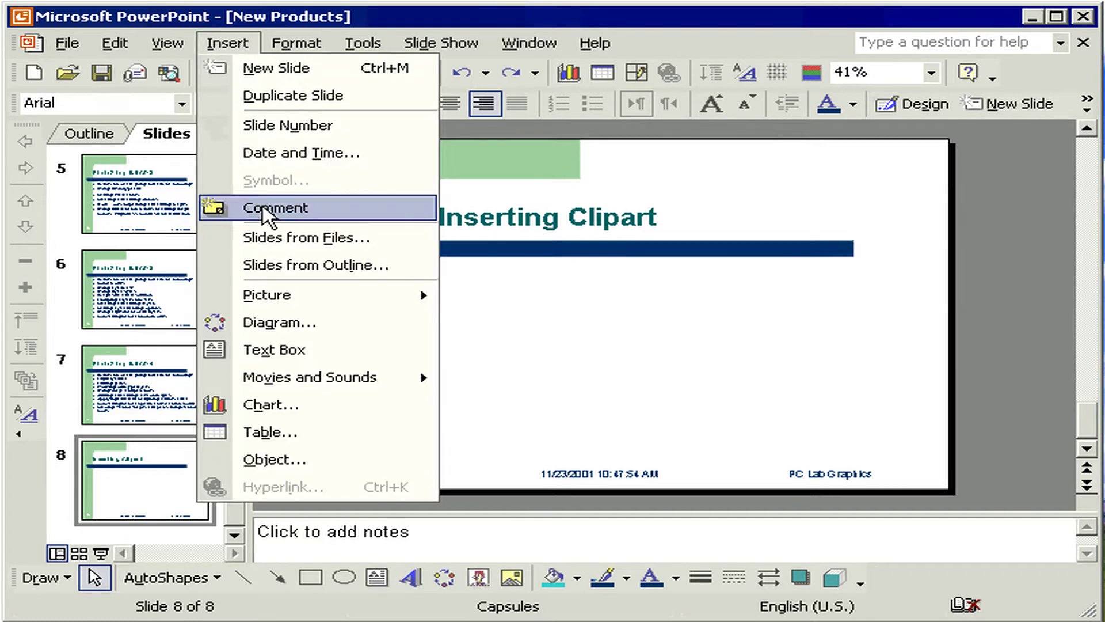
mouse_move(268, 295)
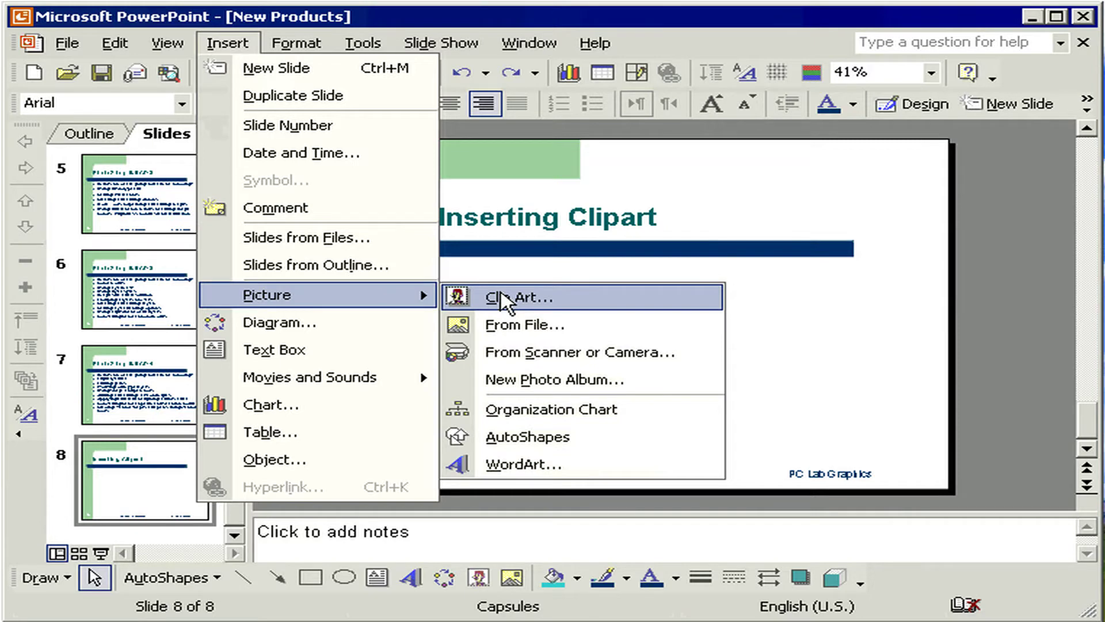
click(502, 301)
text(office)
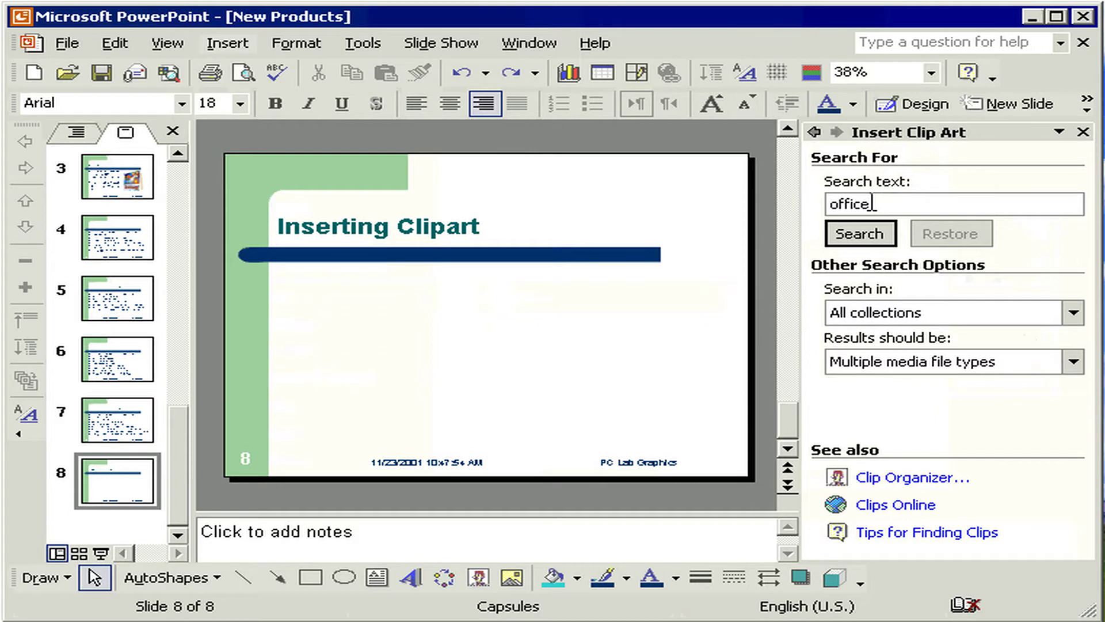
- Replace the 'office' search text with 'computers' and run the clip art search
double_click(873, 203)
text(compute)
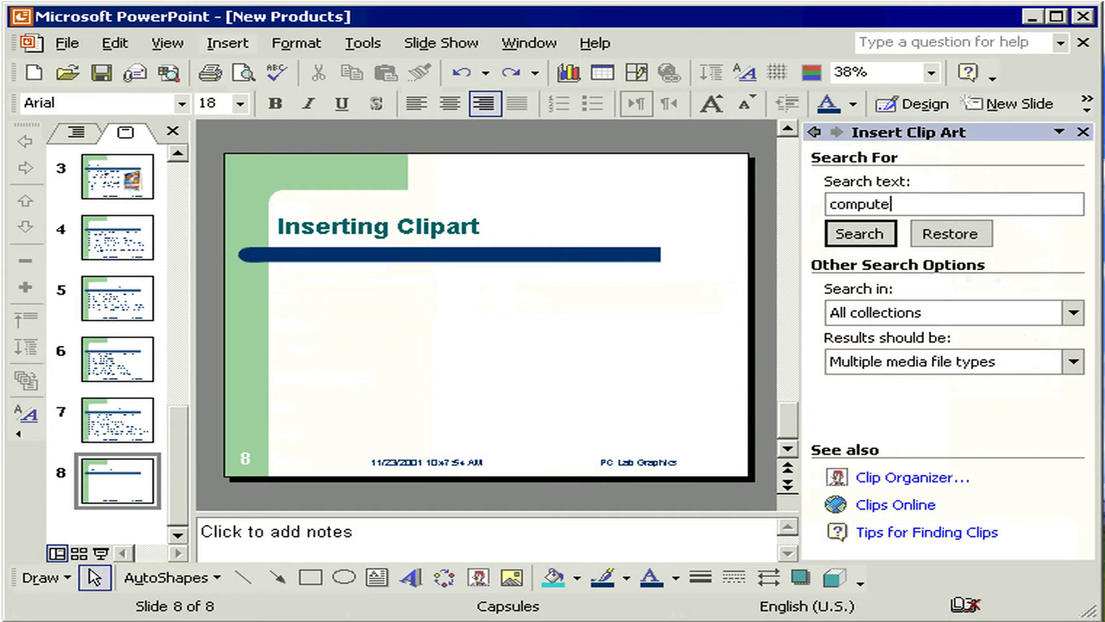
text(rs)
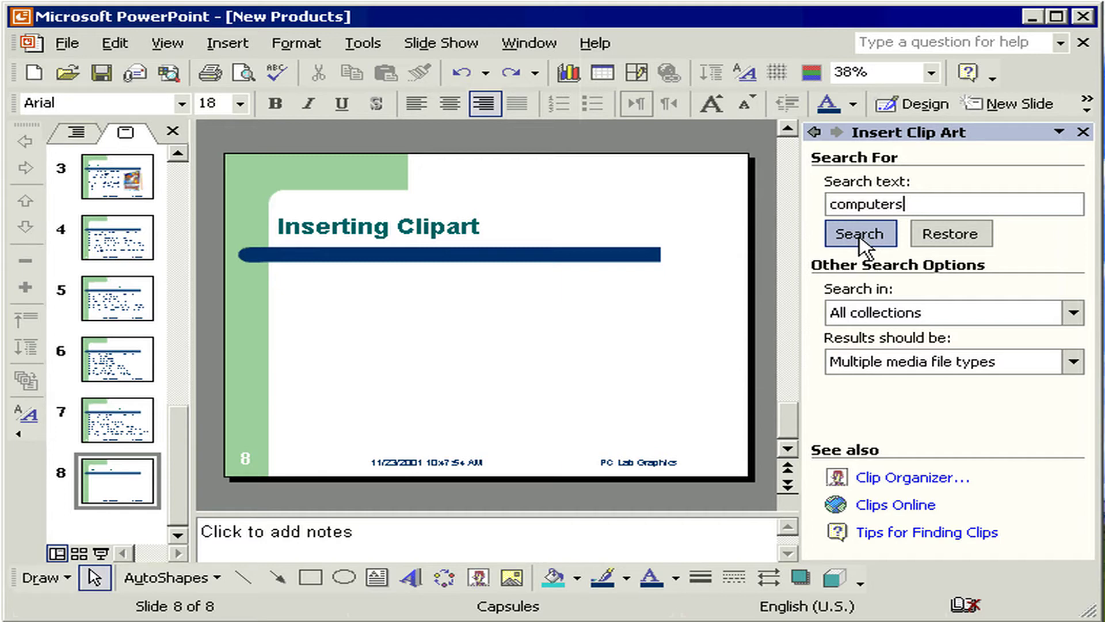
click(860, 239)
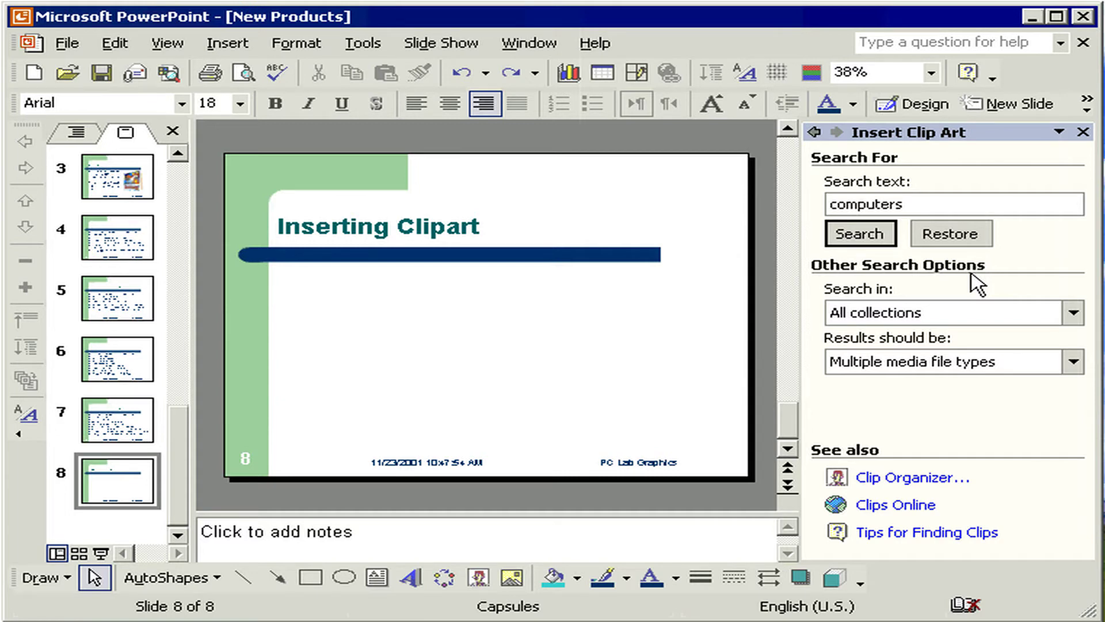
click(953, 313)
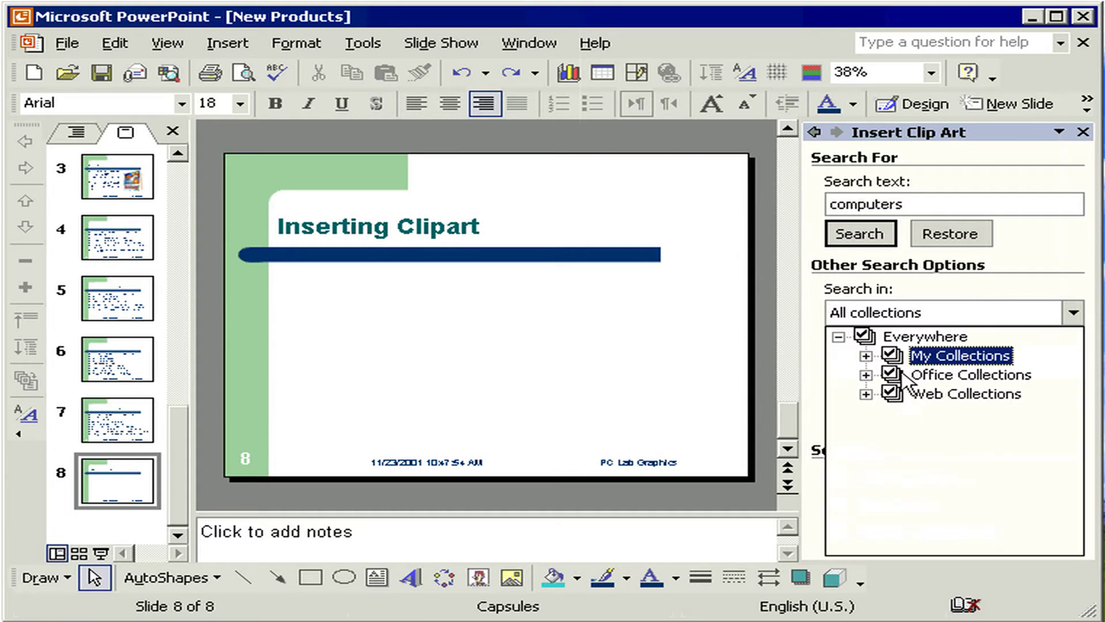
click(915, 313)
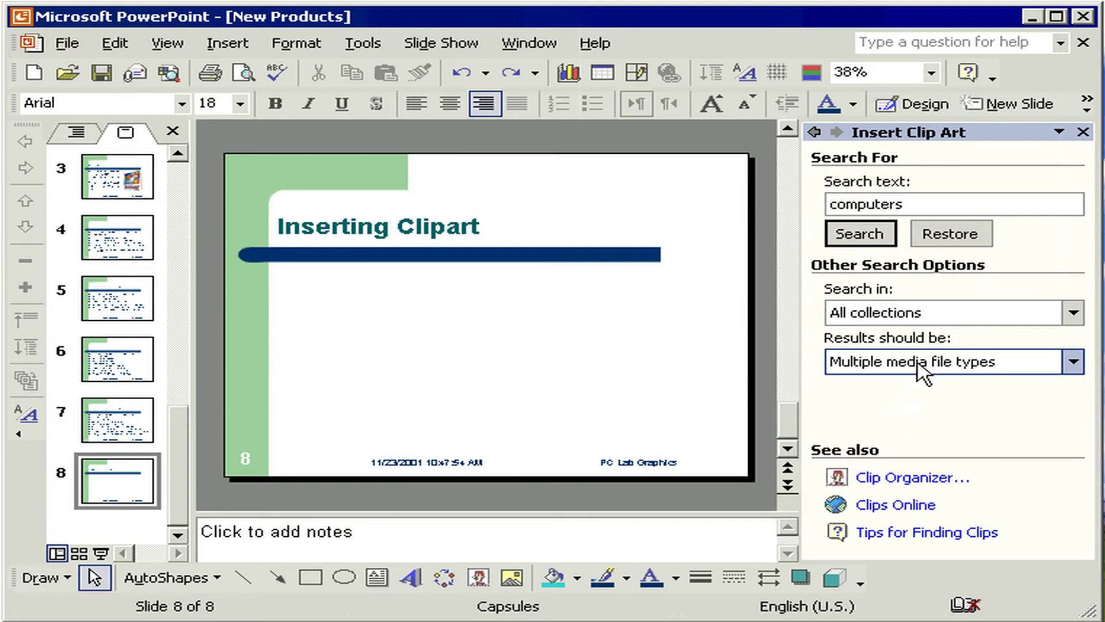
click(917, 362)
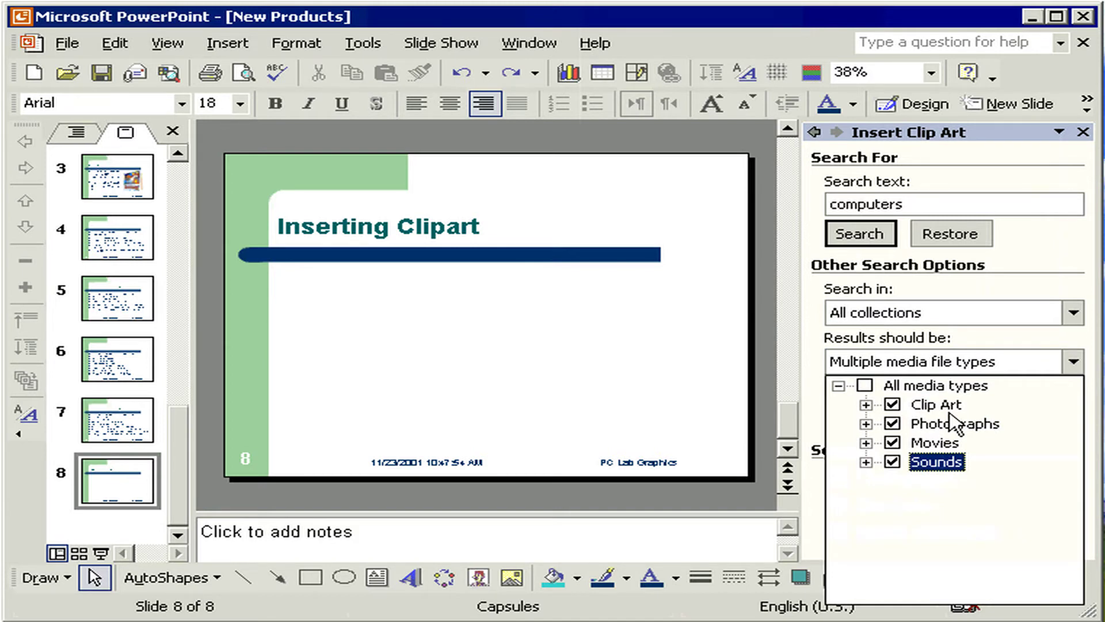
click(860, 459)
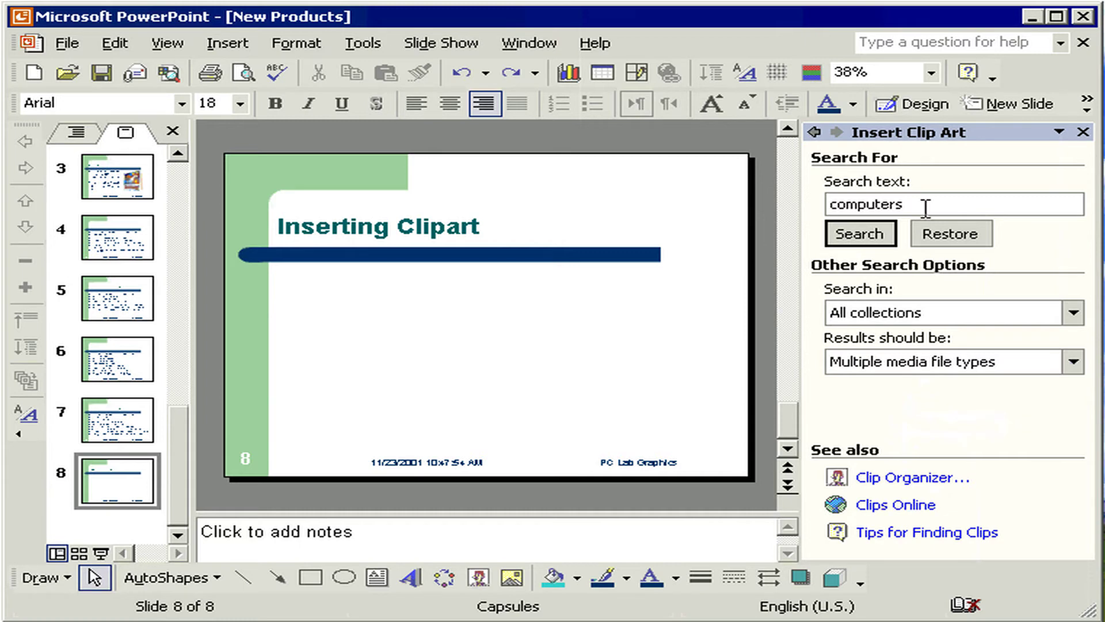
- Replace 'computers' with 'building' and search clip art for it
drag(925, 208, 825, 205)
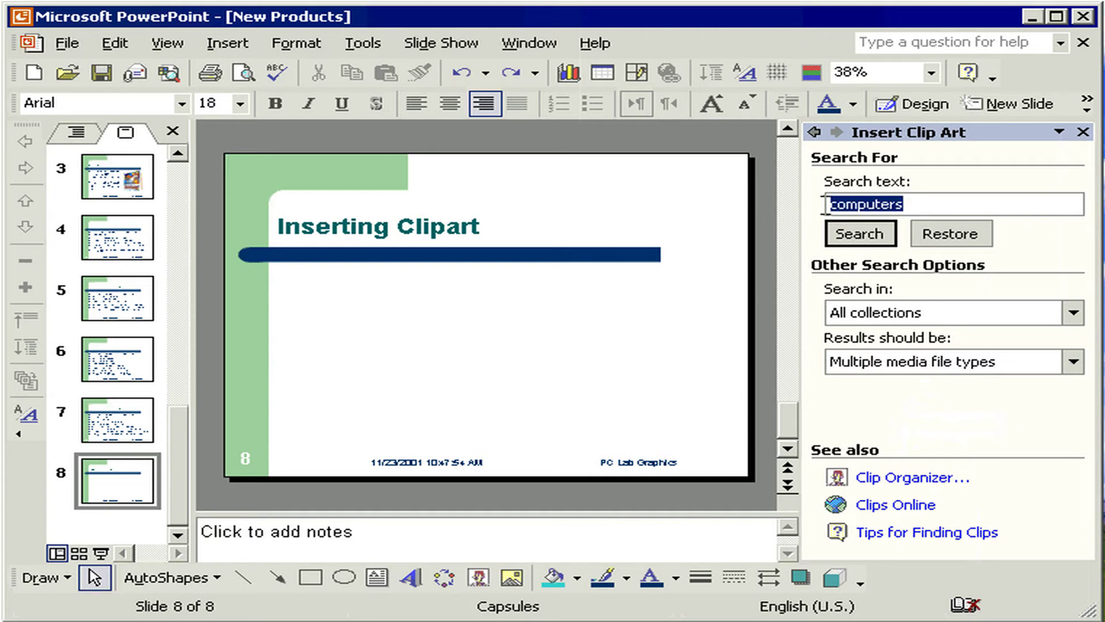
text(building)
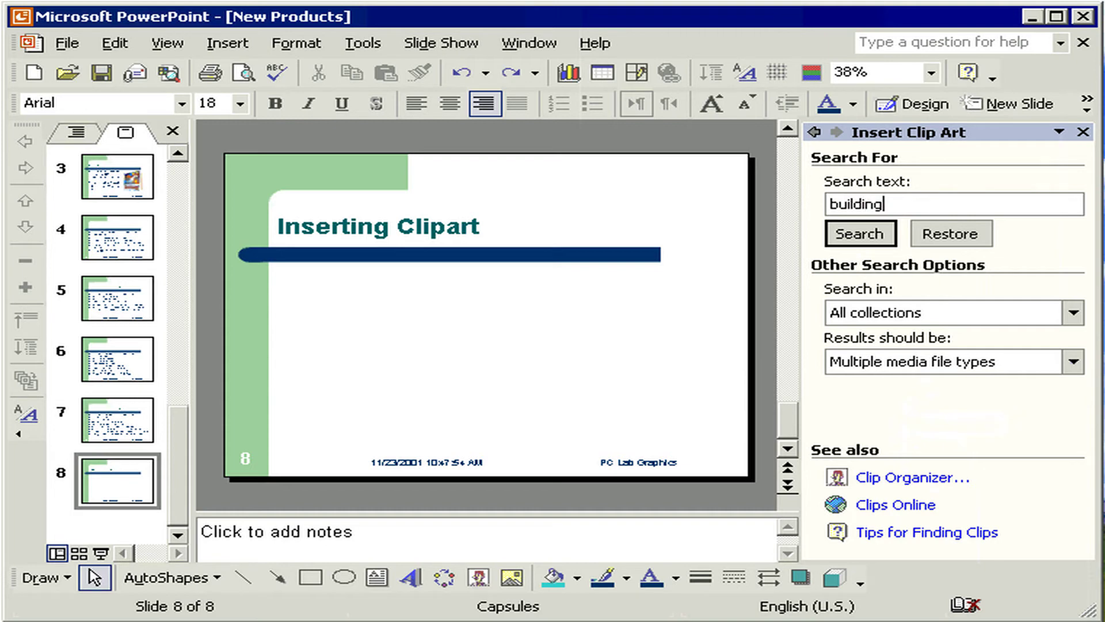
click(862, 236)
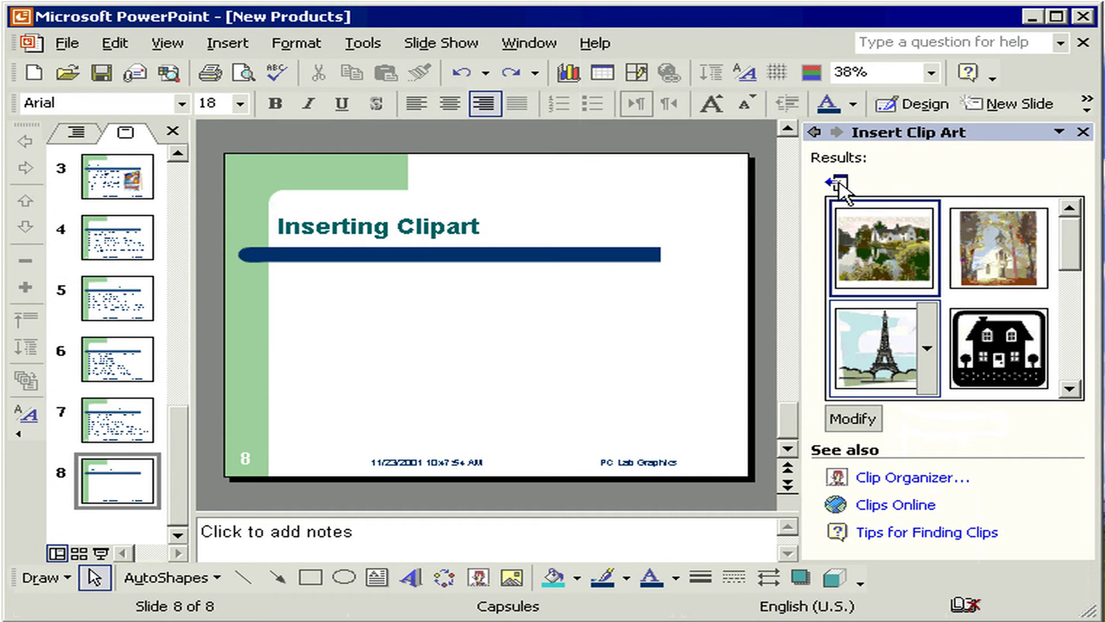
- Expand the building results gallery and insert the pagoda clip art under the 'Inserting Clipart' title
click(838, 183)
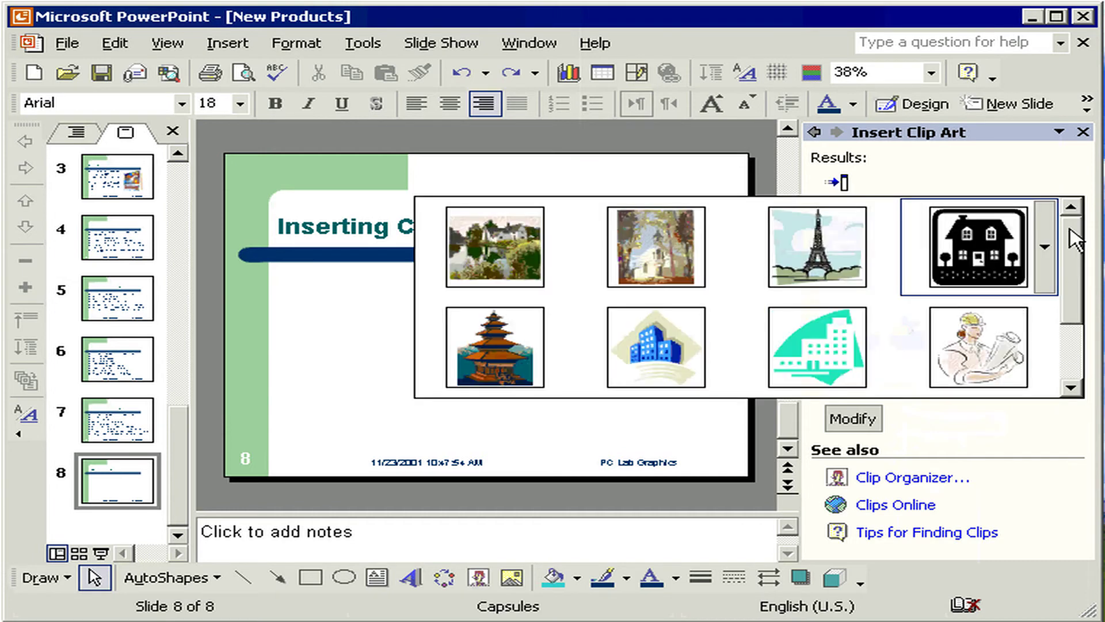
drag(1072, 239, 1072, 285)
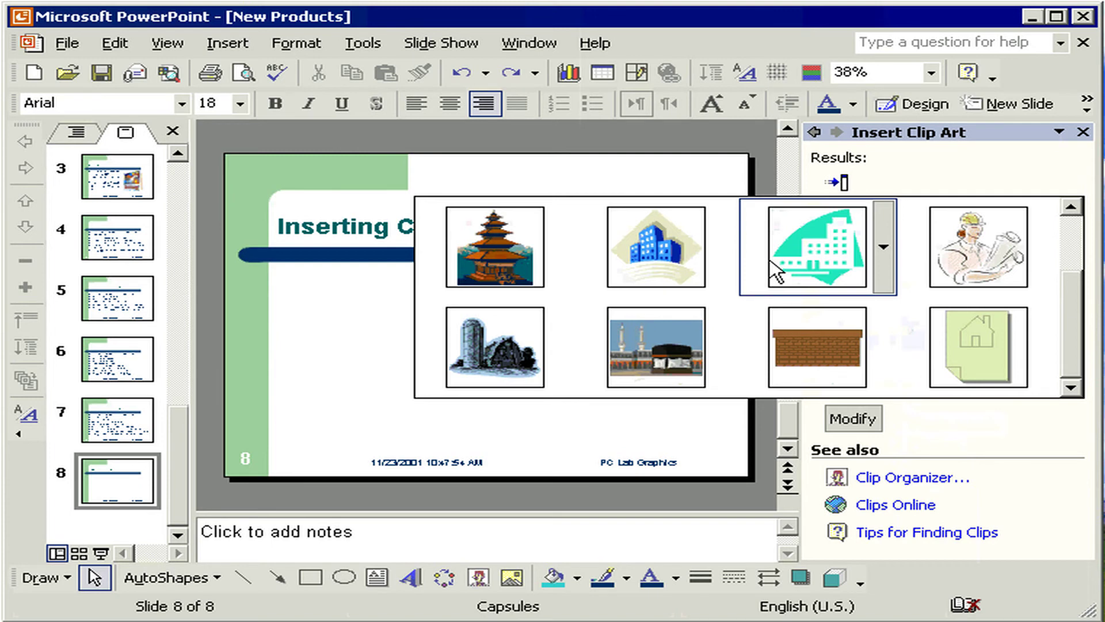
mouse_move(495, 246)
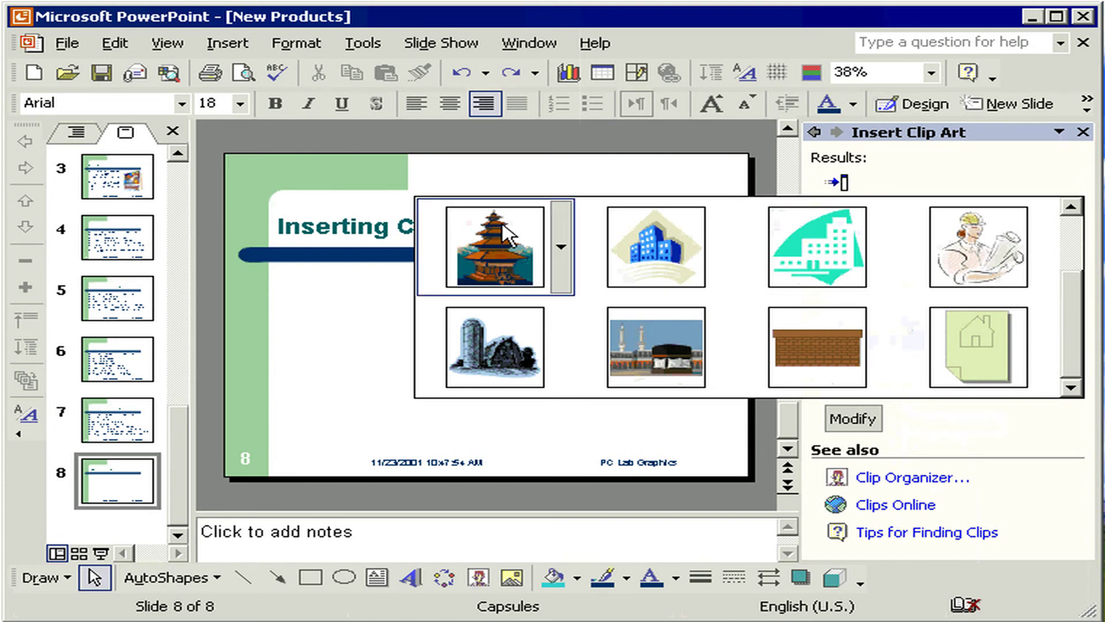
click(504, 236)
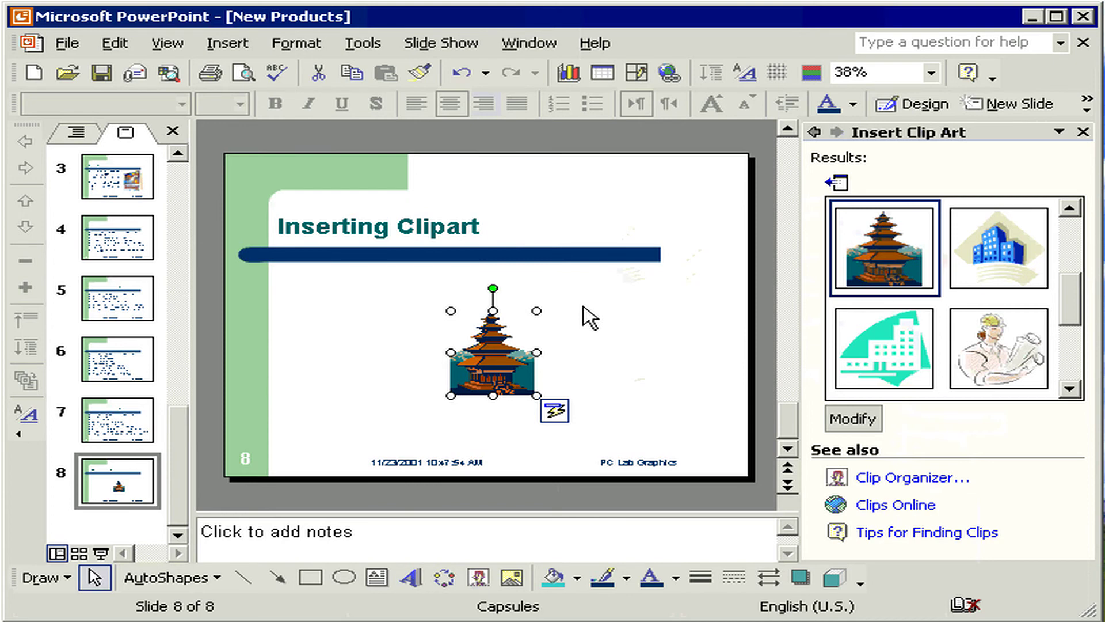
- Add slide 9 with the Title and Content layout and launch its clip art picker
key(ctrl+m)
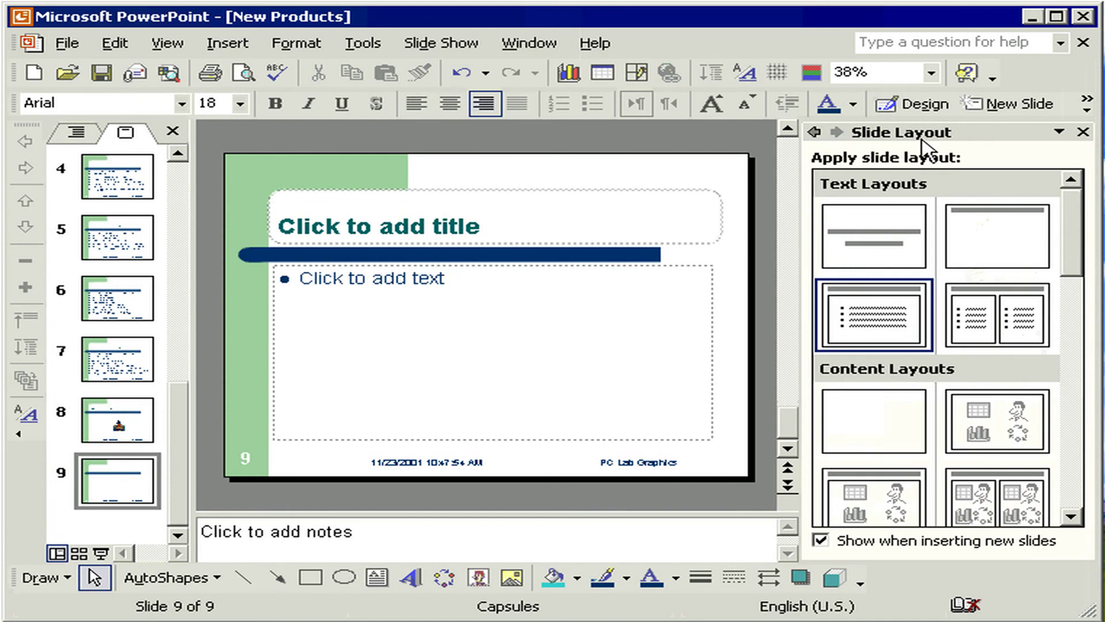
scroll(1082, 228, down, 1)
scroll(921, 357, down, 3)
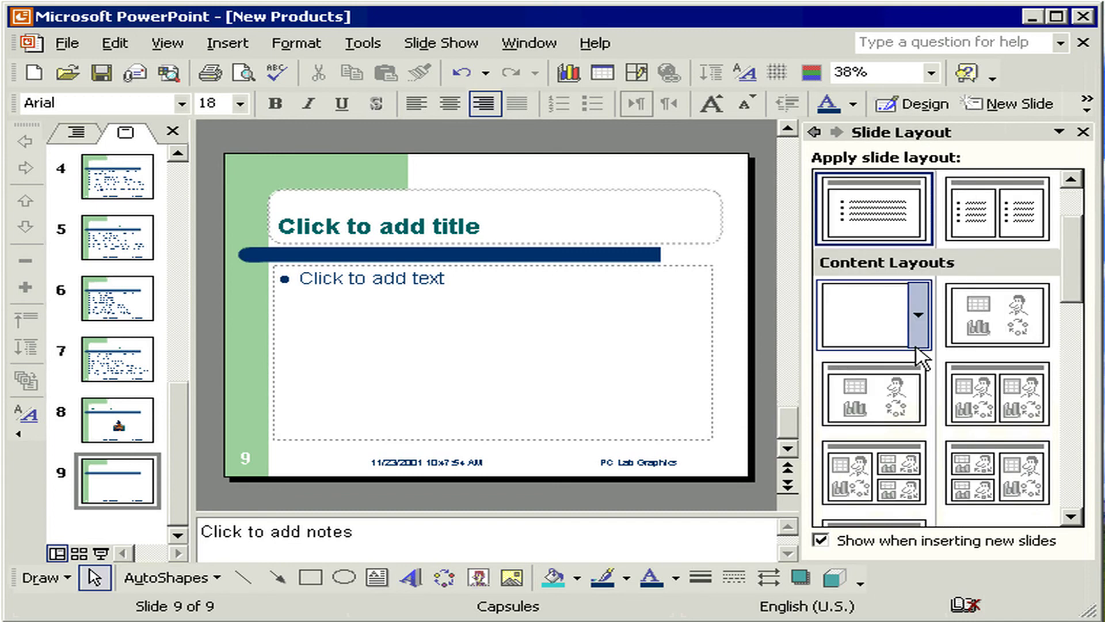
click(904, 380)
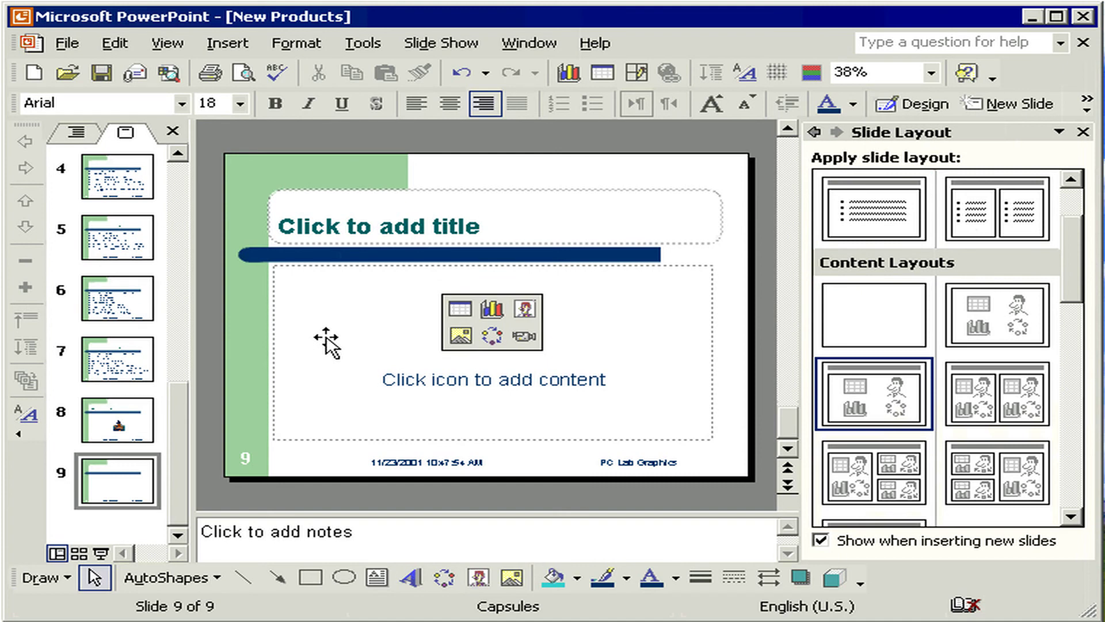
click(525, 309)
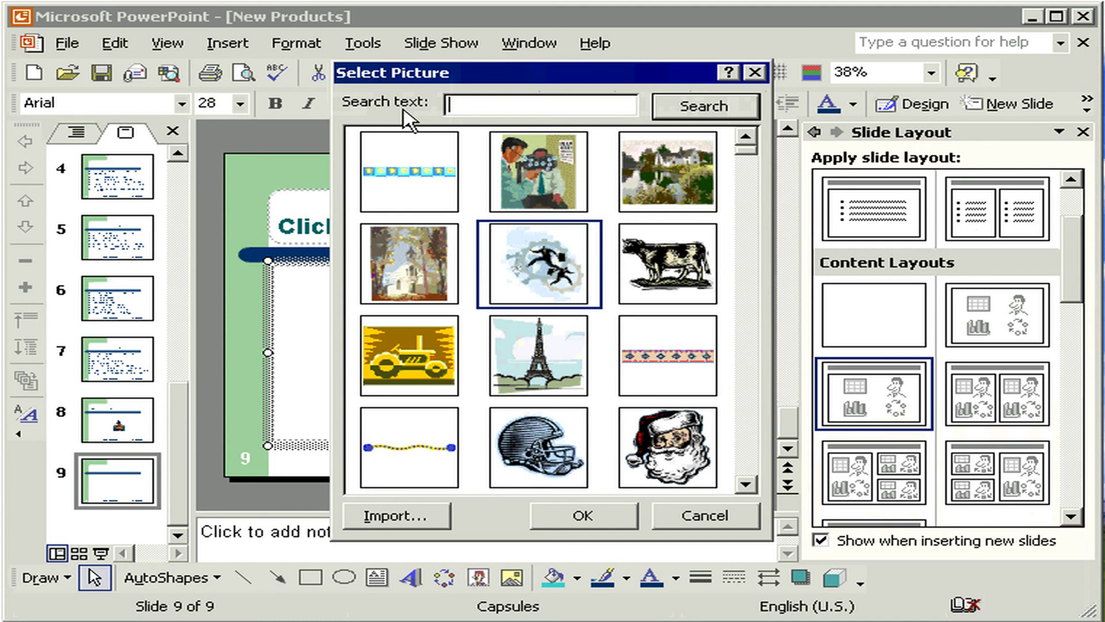
- Enter 'comput' into the Select Picture search box
text(comput)
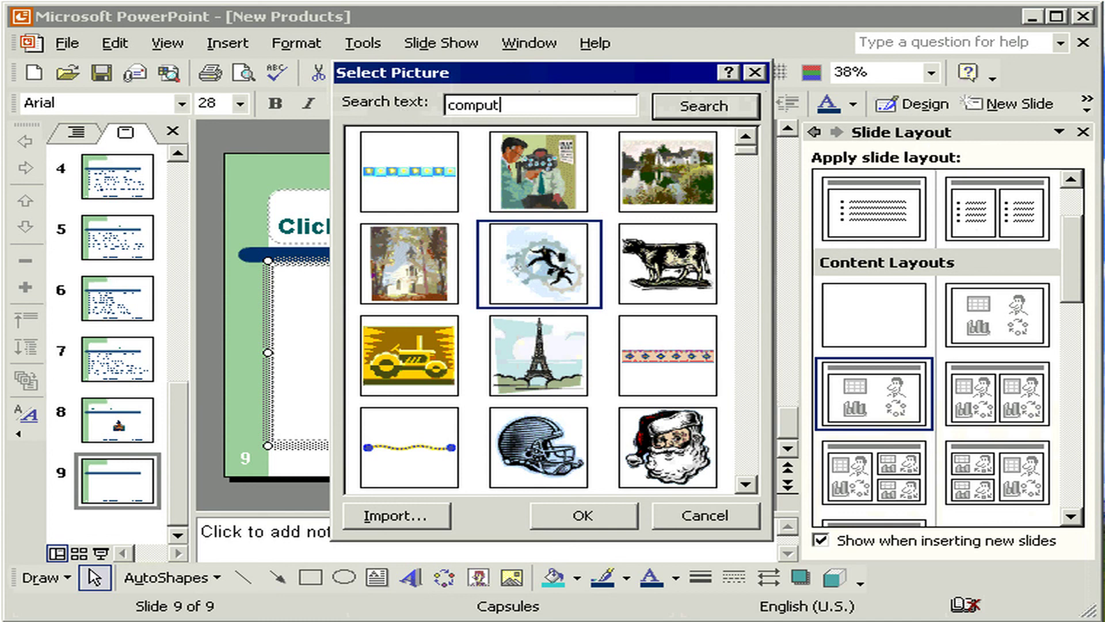